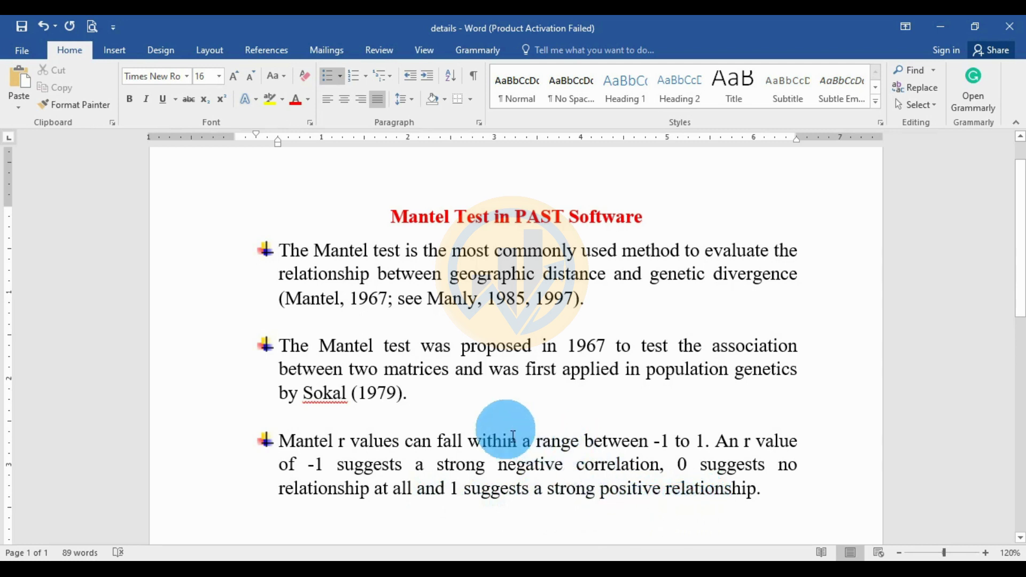
- Switch to the Excel data workbook and examine its Species, Matrix, geographical distance, gene sequence and x/y columns
click(377, 558)
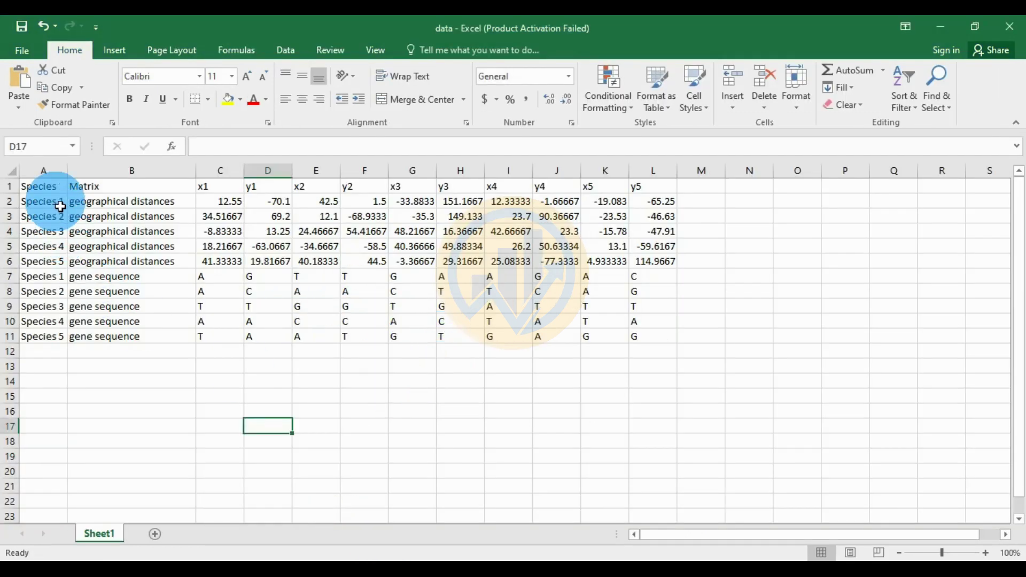
drag(41, 187, 41, 270)
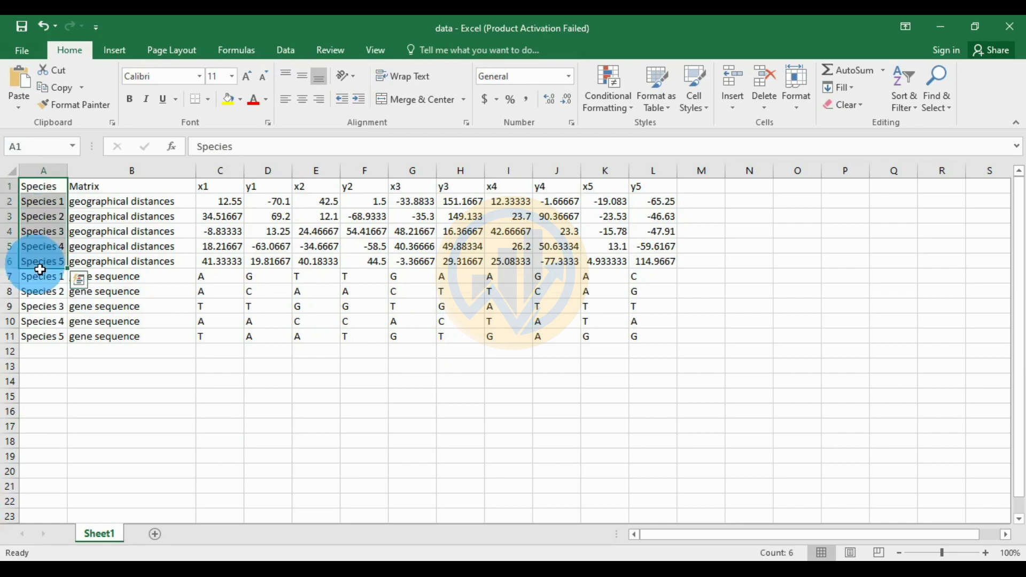
click(103, 185)
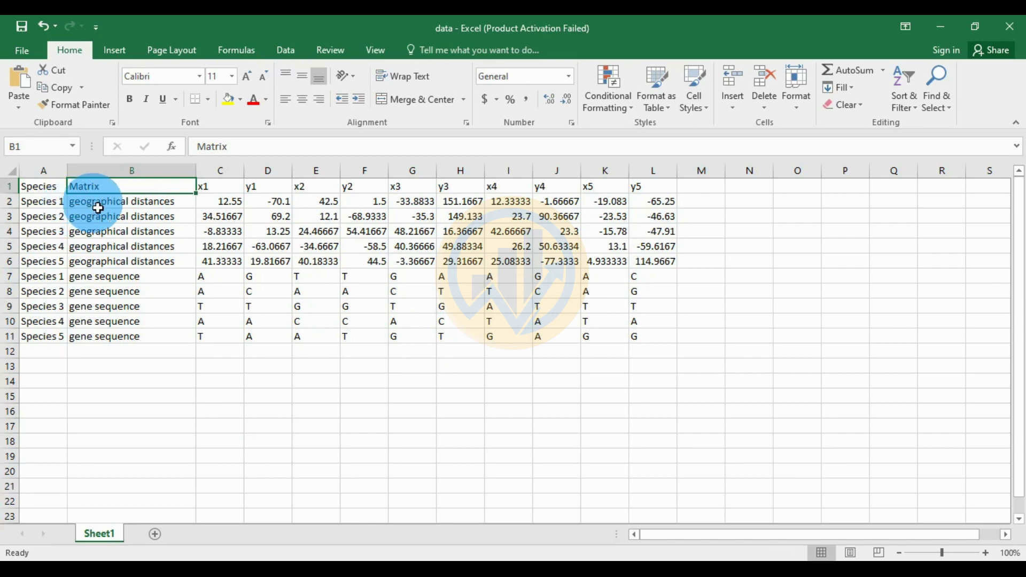
drag(96, 206, 105, 263)
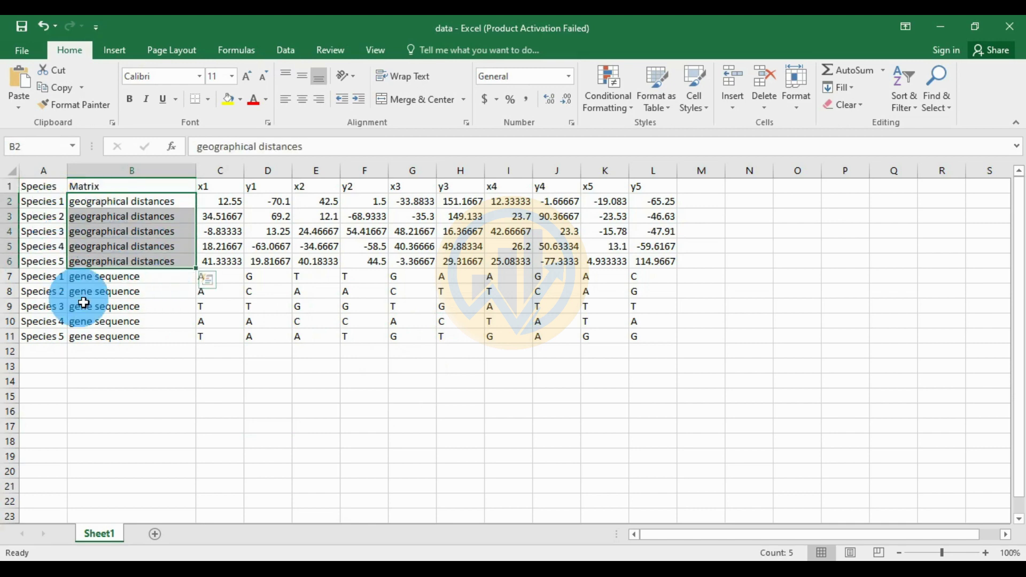
click(132, 280)
drag(133, 296, 126, 335)
click(227, 189)
click(258, 190)
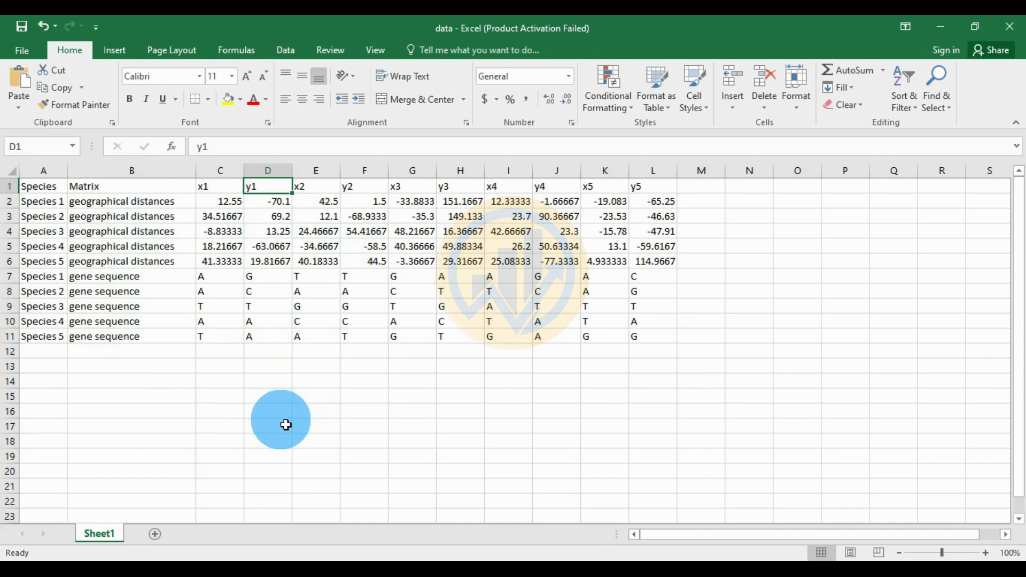
- Copy the whole species data table, A1:L11 including the header row
drag(43, 188, 641, 343)
right_click(646, 338)
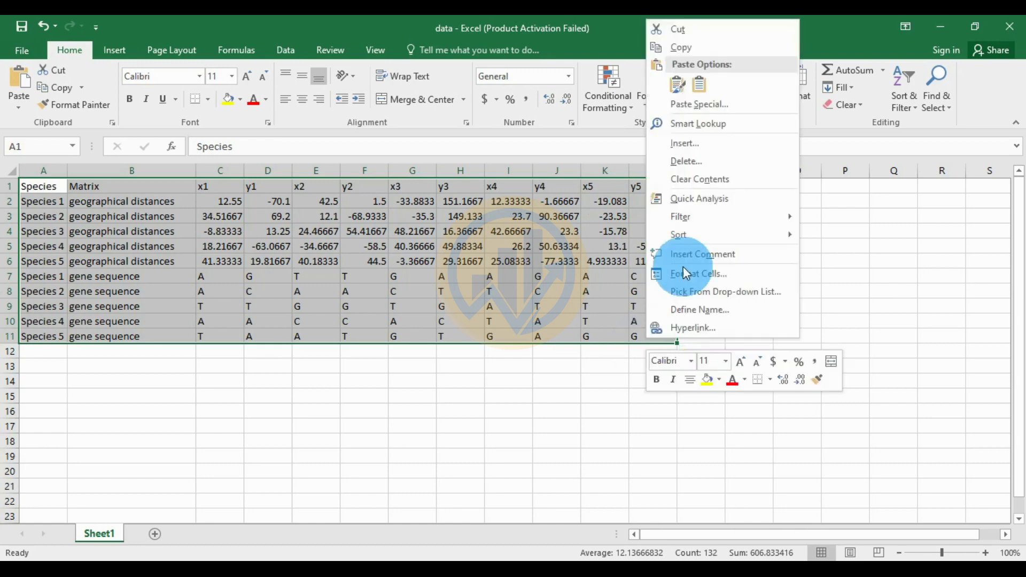
click(686, 52)
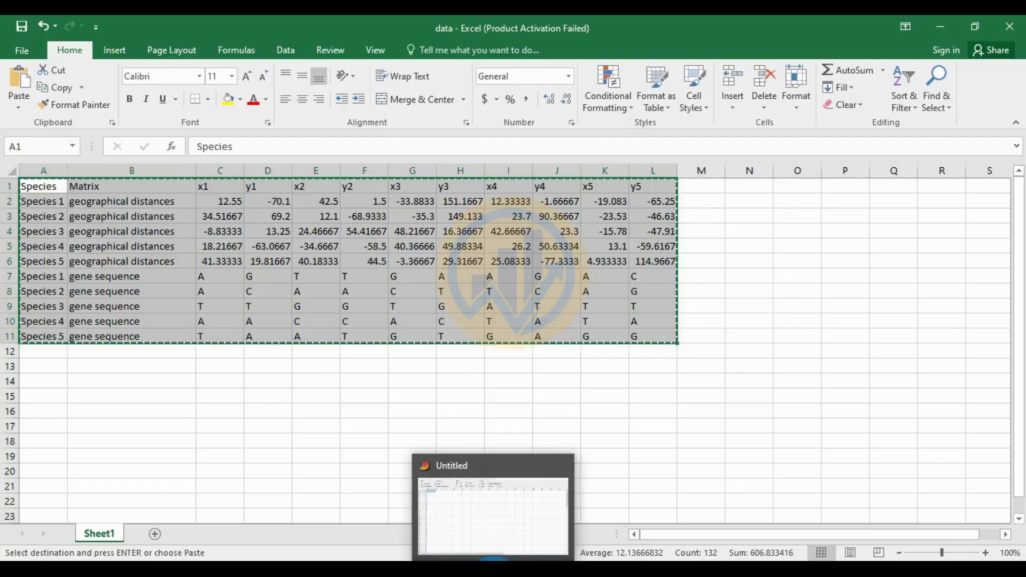
- Switch to PAST, show row and column attributes, and paste the copied table starting at the Name row of the Name column
click(493, 558)
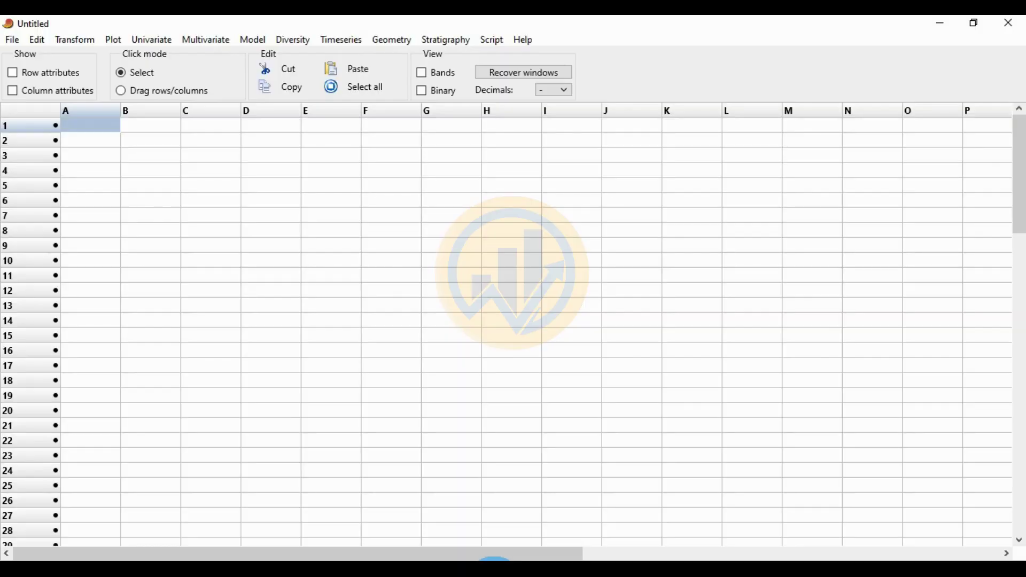
click(12, 74)
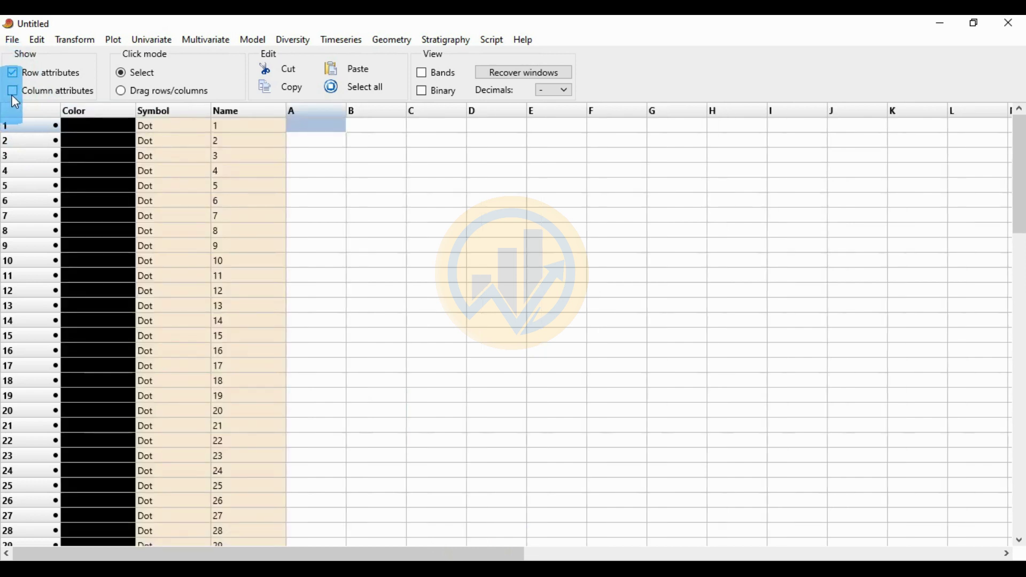
click(13, 92)
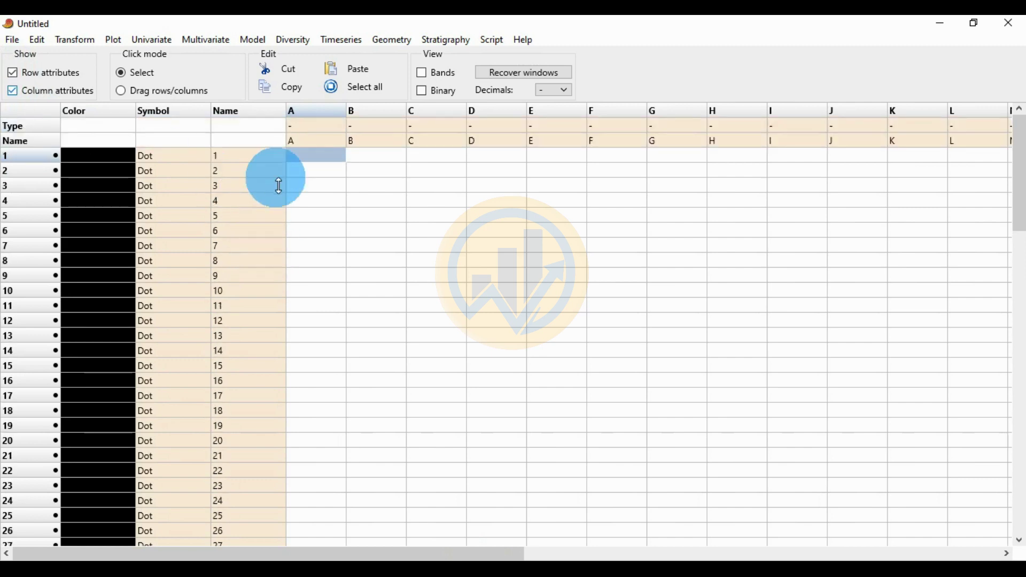
click(256, 140)
click(339, 69)
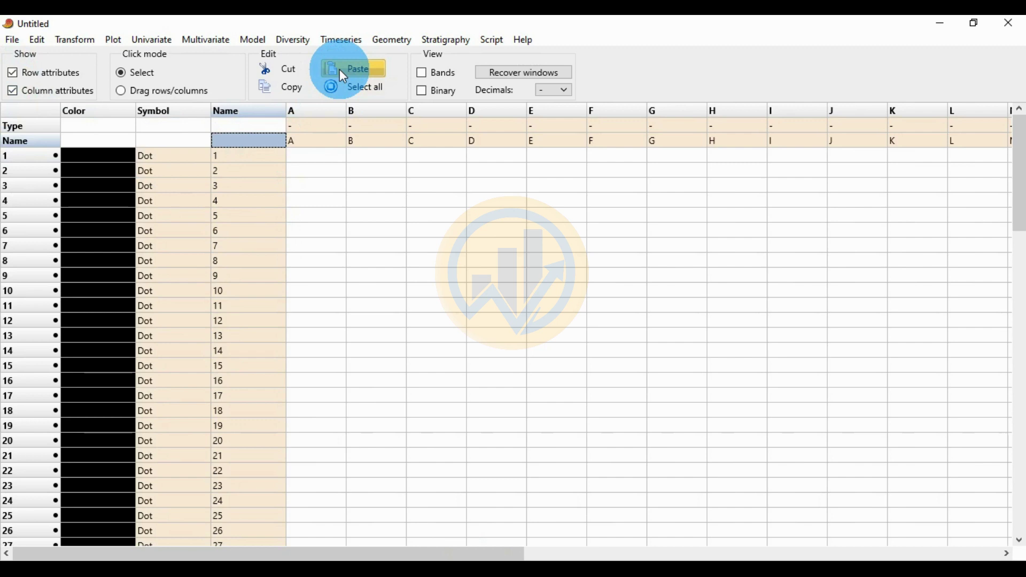
click(339, 69)
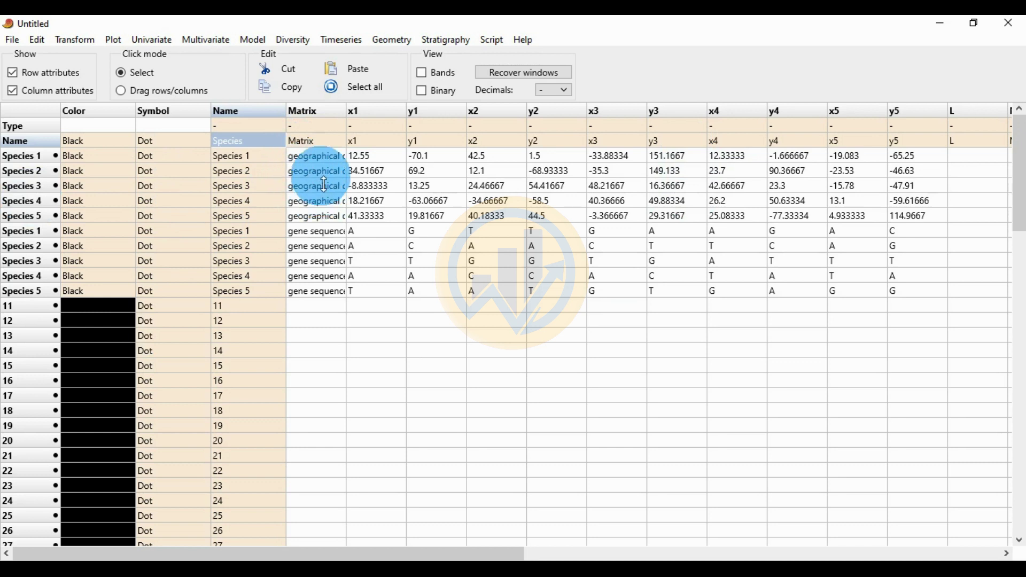
- Widen the Matrix column so its full text entries fit
click(380, 110)
drag(346, 111, 411, 110)
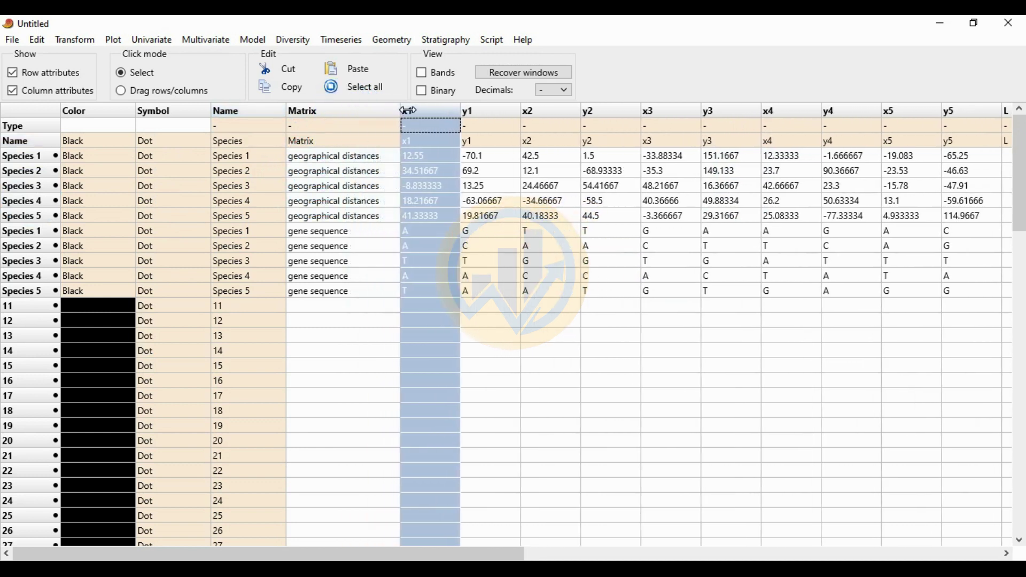
click(394, 120)
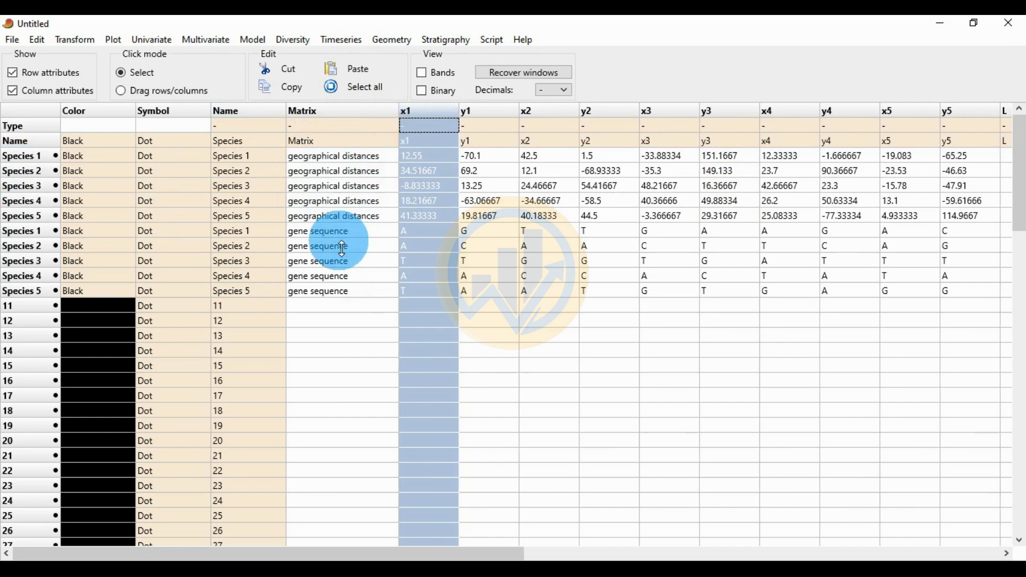
- Set the Matrix column's type to Group and hide the column and row attributes again
click(315, 128)
click(313, 125)
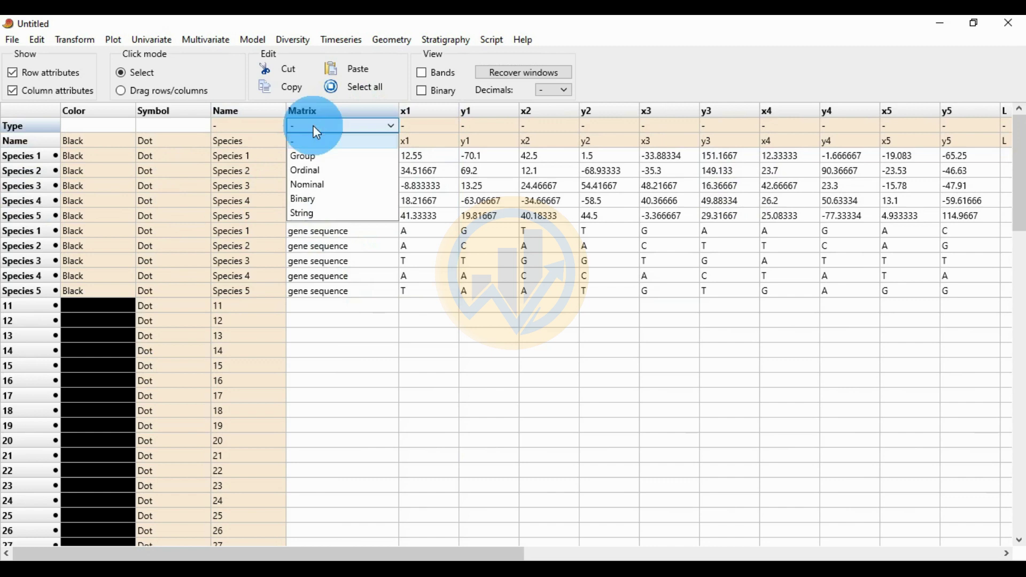
click(309, 158)
click(490, 366)
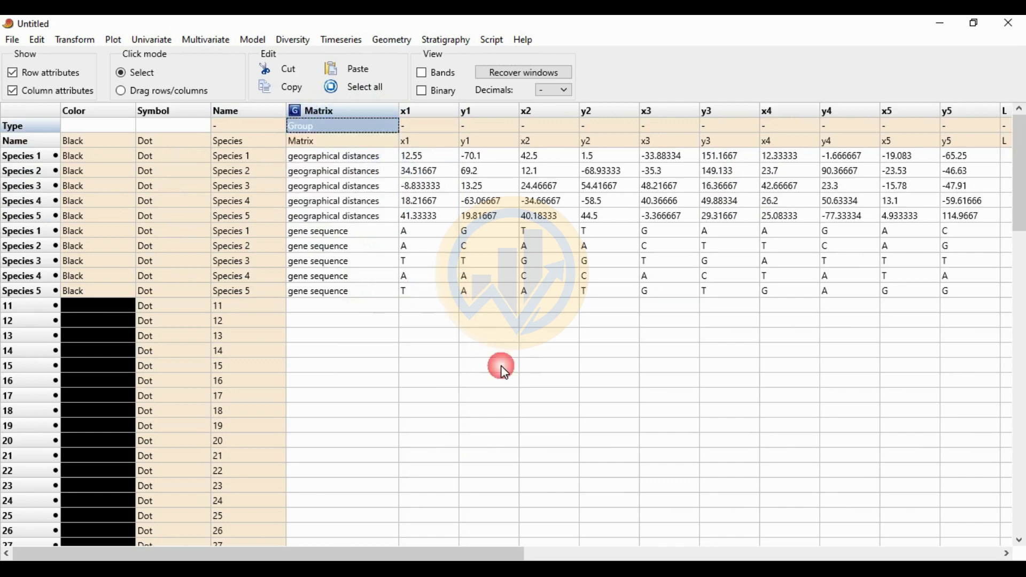
click(12, 94)
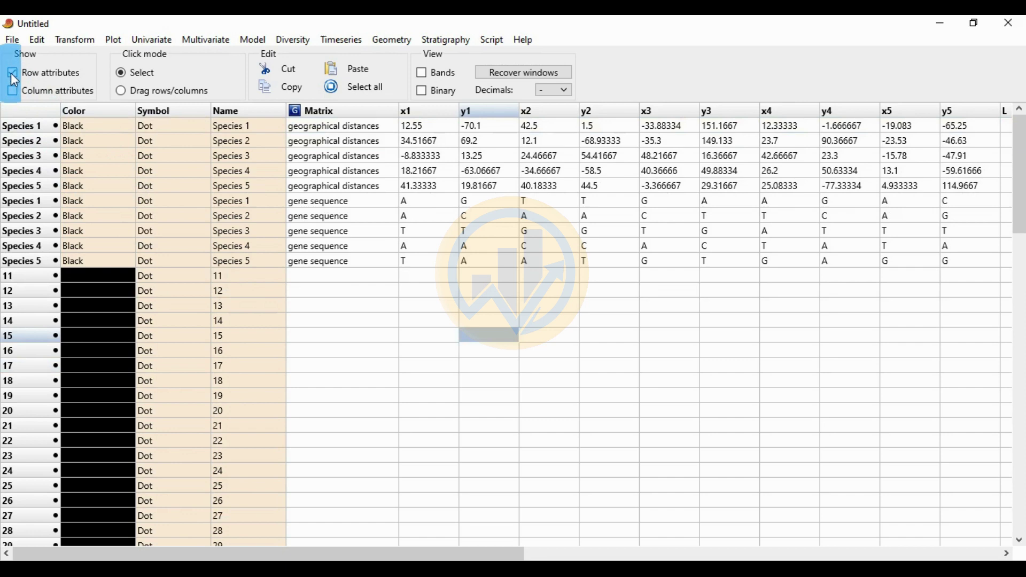
click(11, 73)
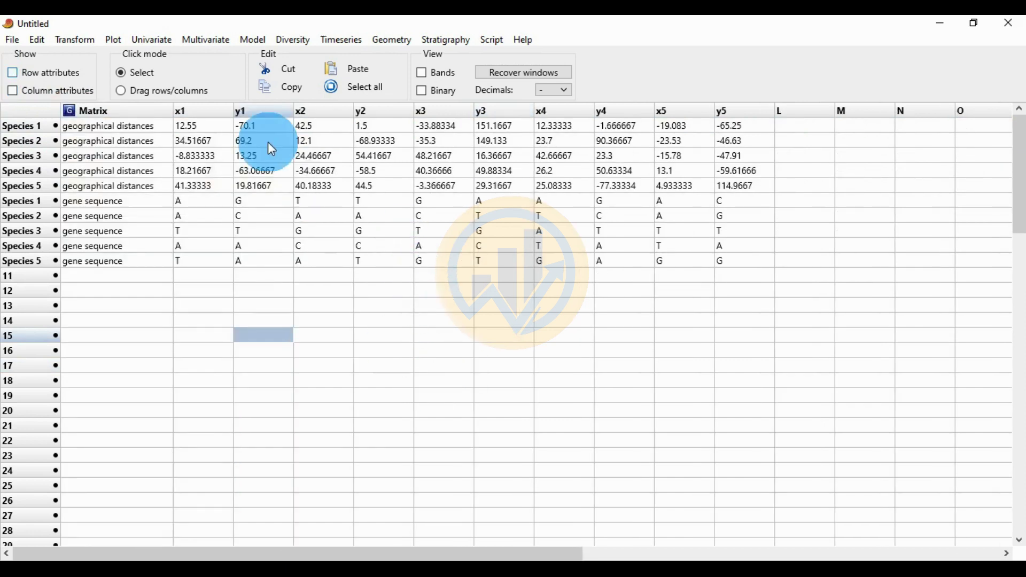
- Select the entire data sheet, open the multivariate Mantel test, and move its window toward the middle of the sheet
click(365, 89)
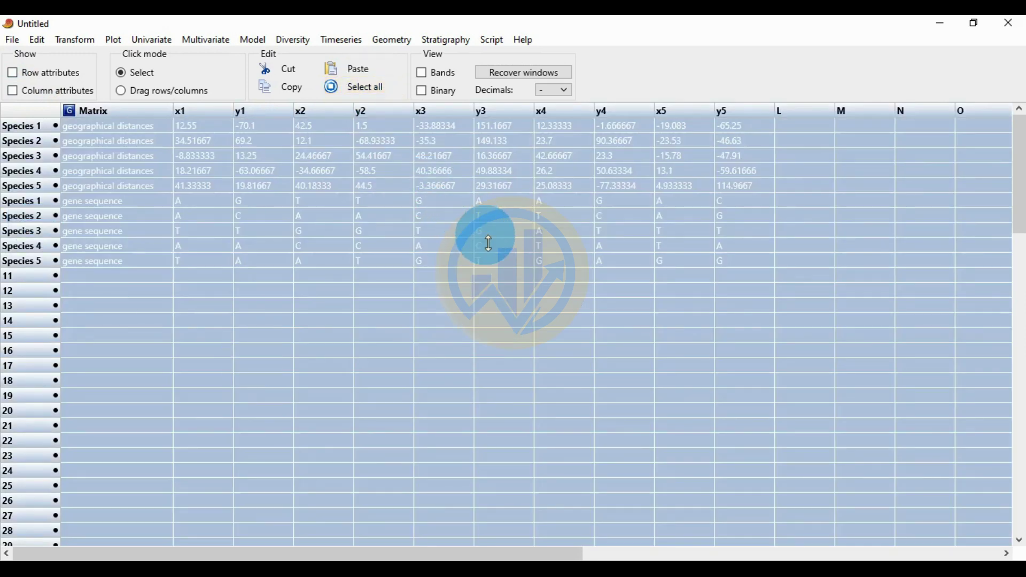
click(191, 41)
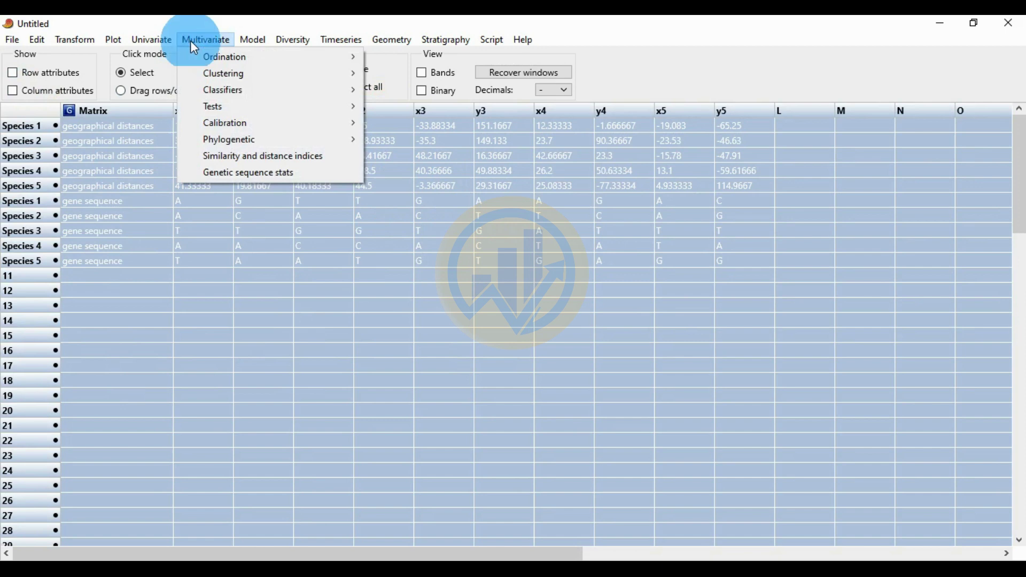
mouse_move(197, 106)
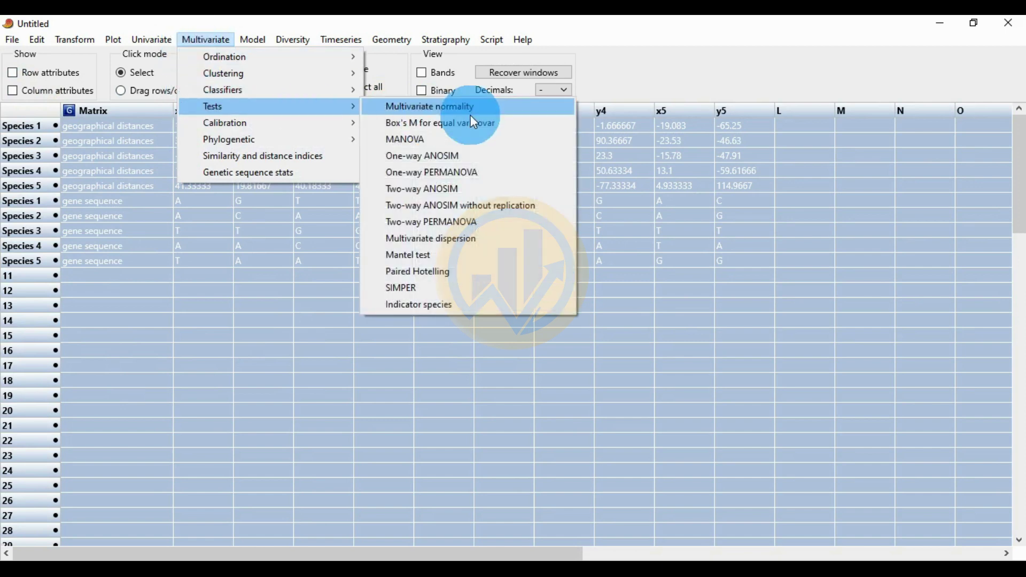
click(449, 259)
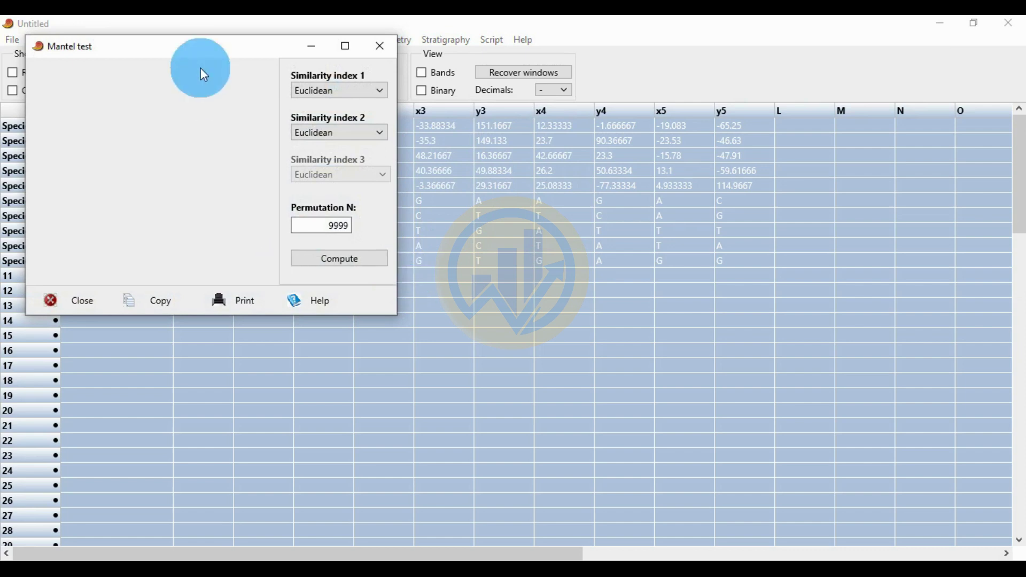
drag(190, 53, 396, 150)
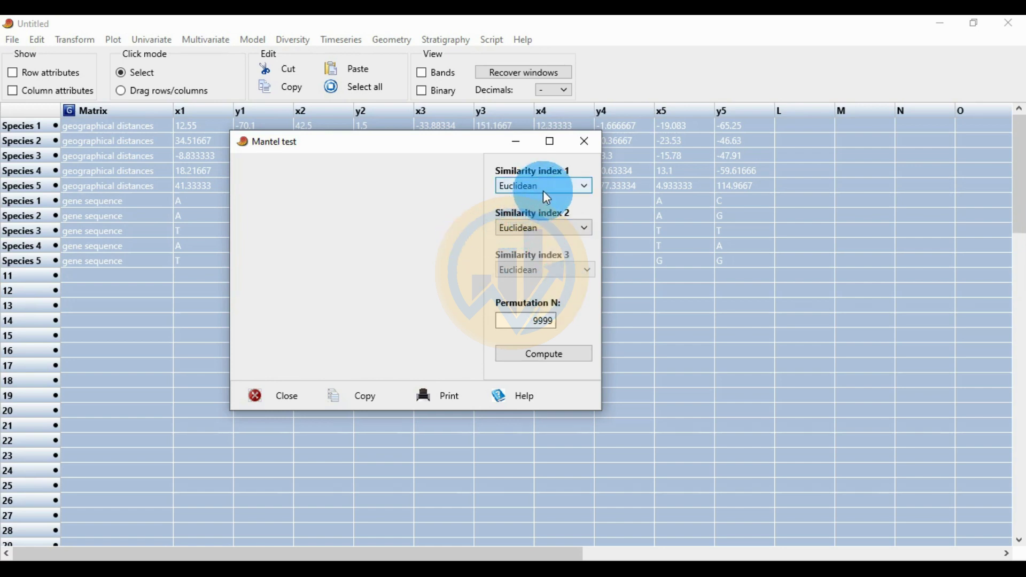
- Set Similarity index 2 to Bray-Curtis and compute the Mantel test
click(582, 231)
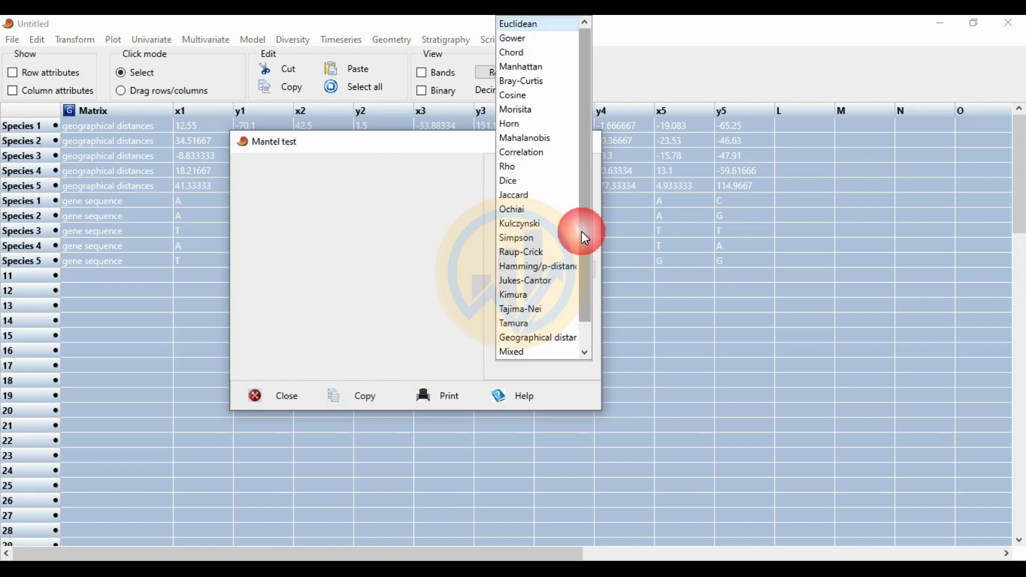
click(525, 83)
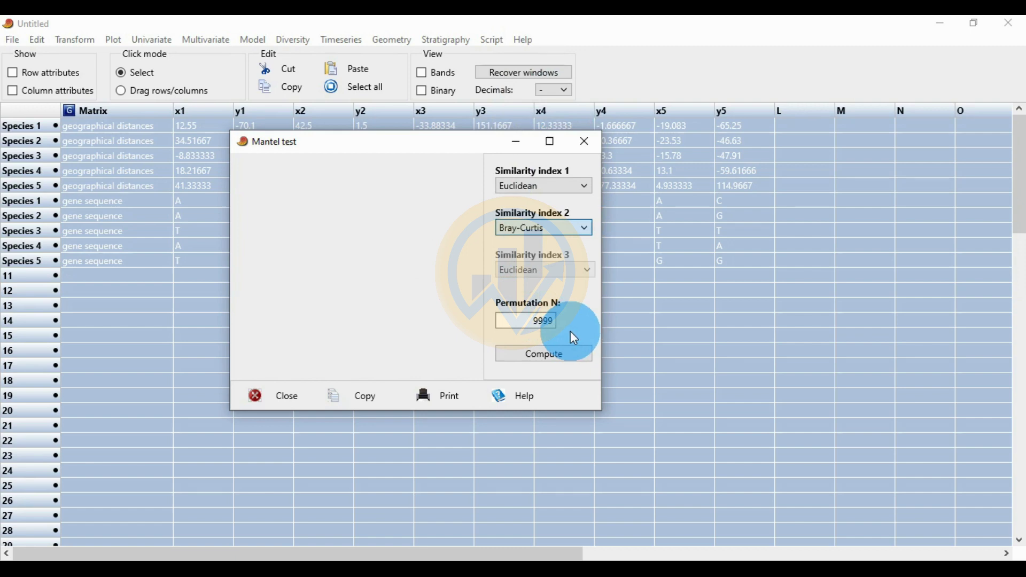
click(551, 355)
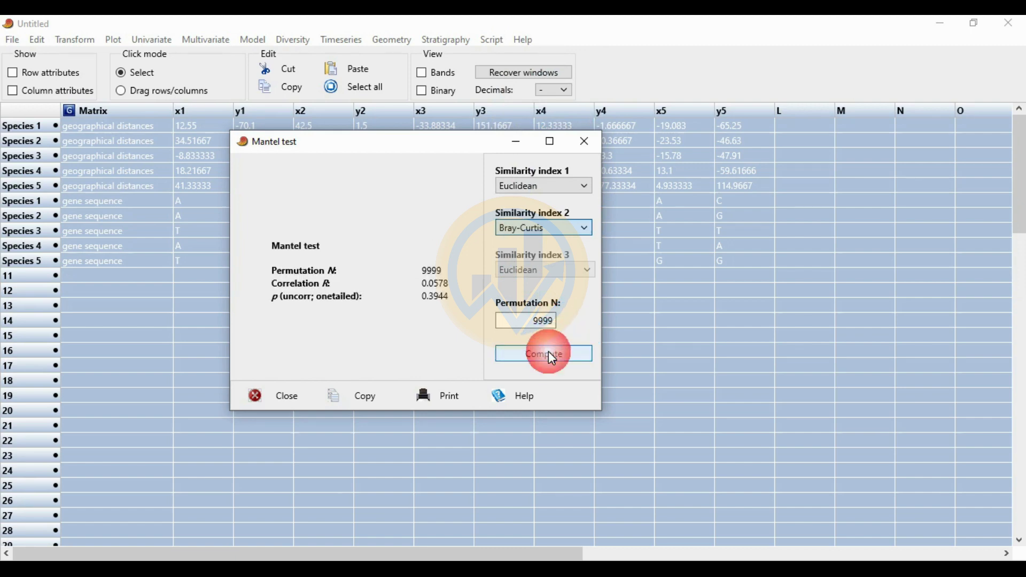
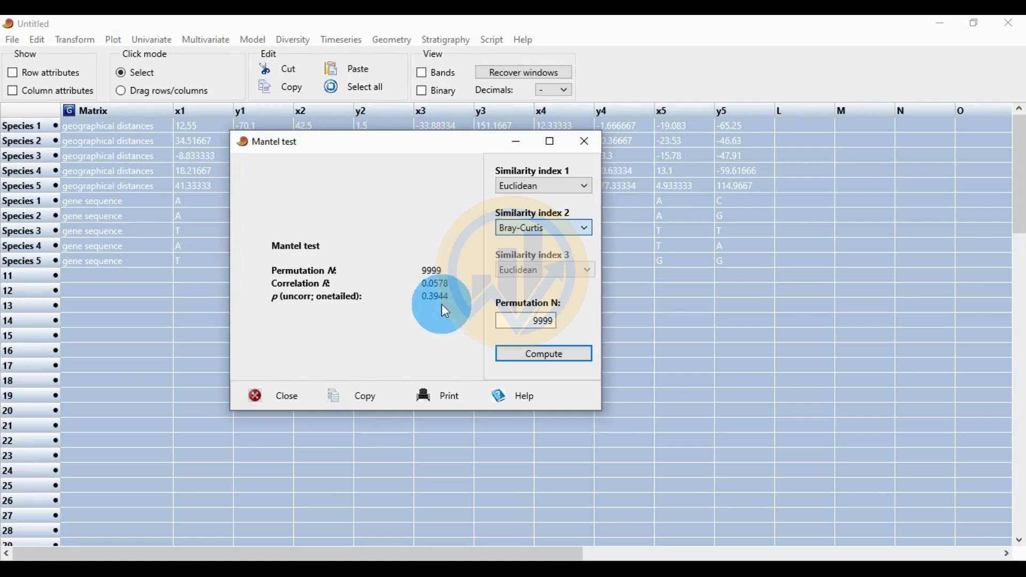
- Switch to the details document in Word and shrink and move its window to leave the Mantel test results in view
click(470, 556)
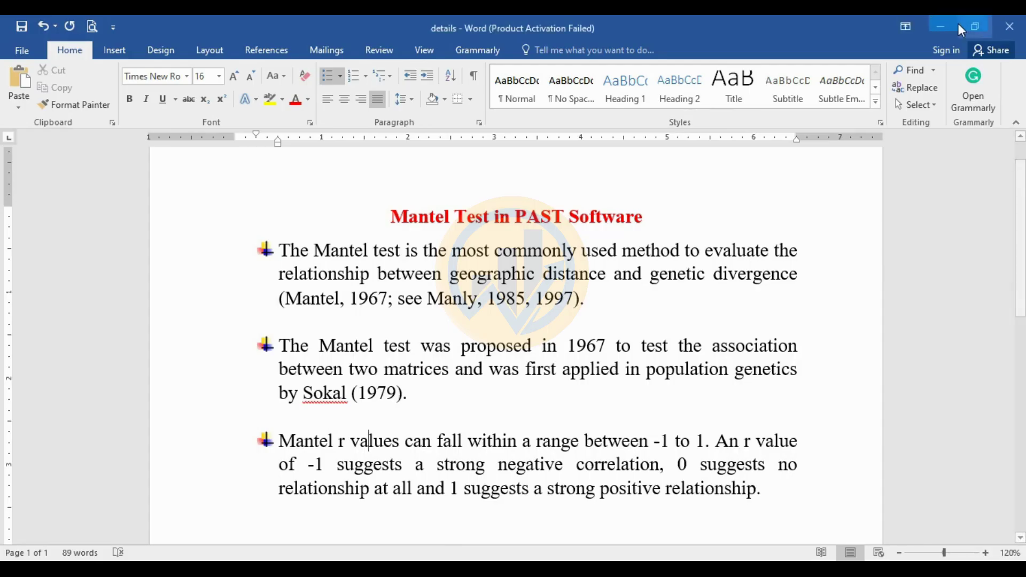
click(968, 27)
drag(455, 150, 620, 301)
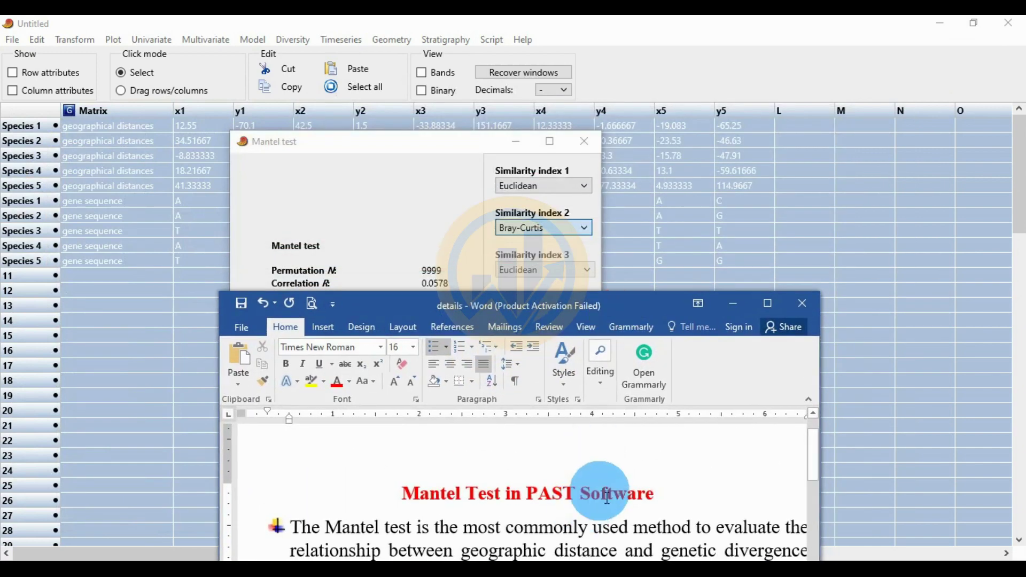
- Add a new bullet reading "Corr 0.0578" after the last paragraph and maximize the document window
scroll(610, 496, down, 5)
scroll(607, 492, down, 3)
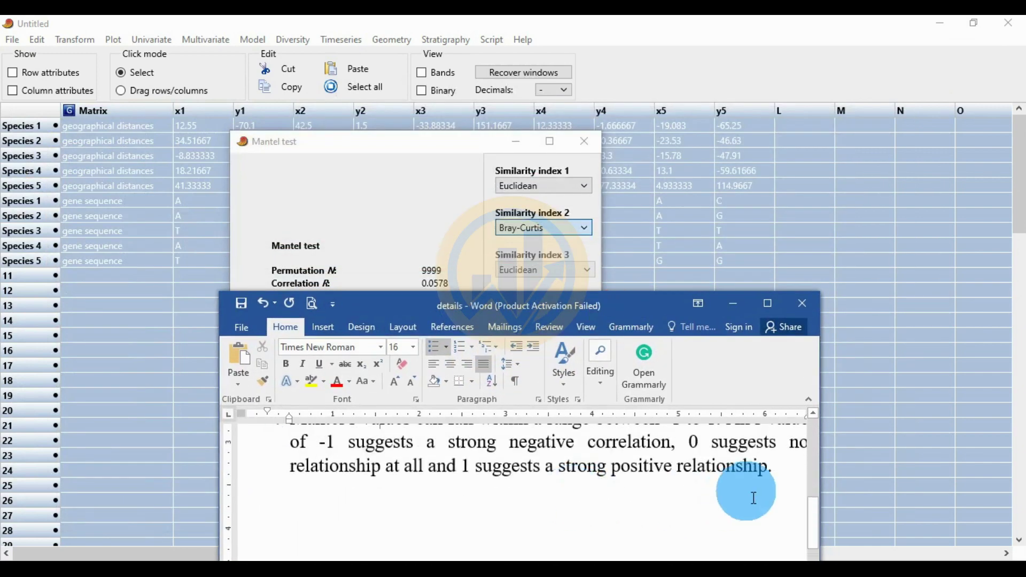
click(788, 480)
key(Return)
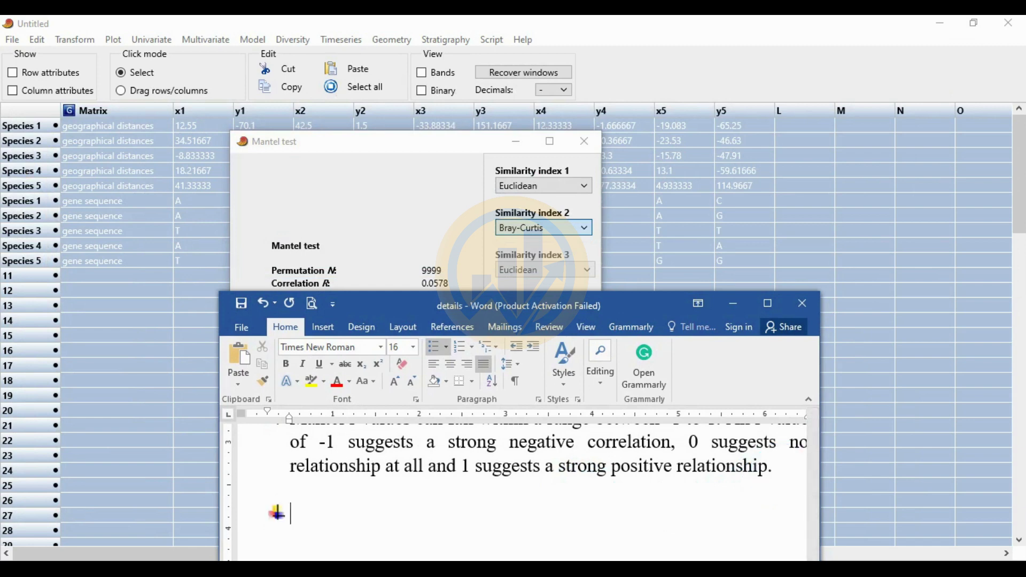
text(co)
text(rr 0.)
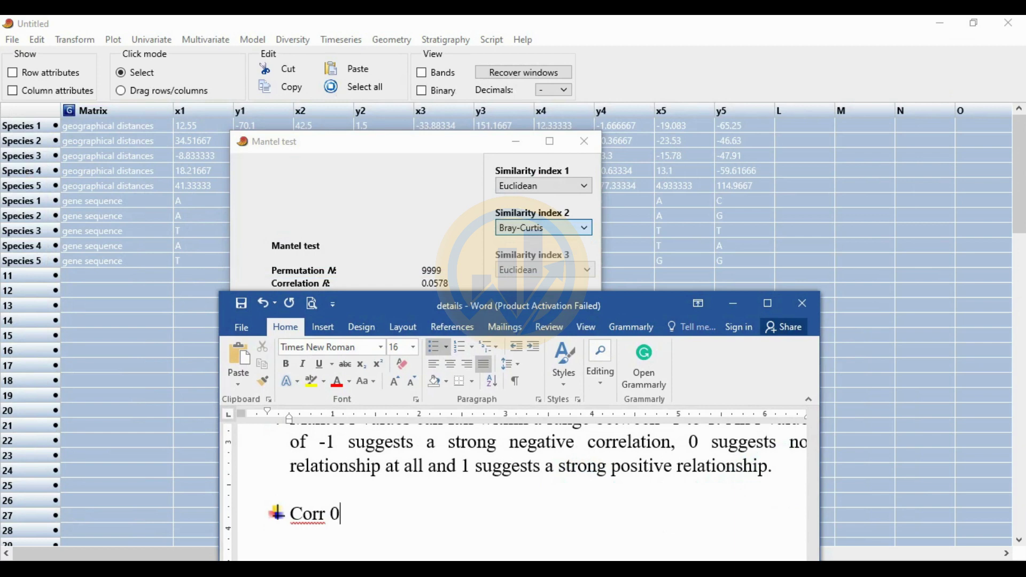
text(0578)
click(769, 303)
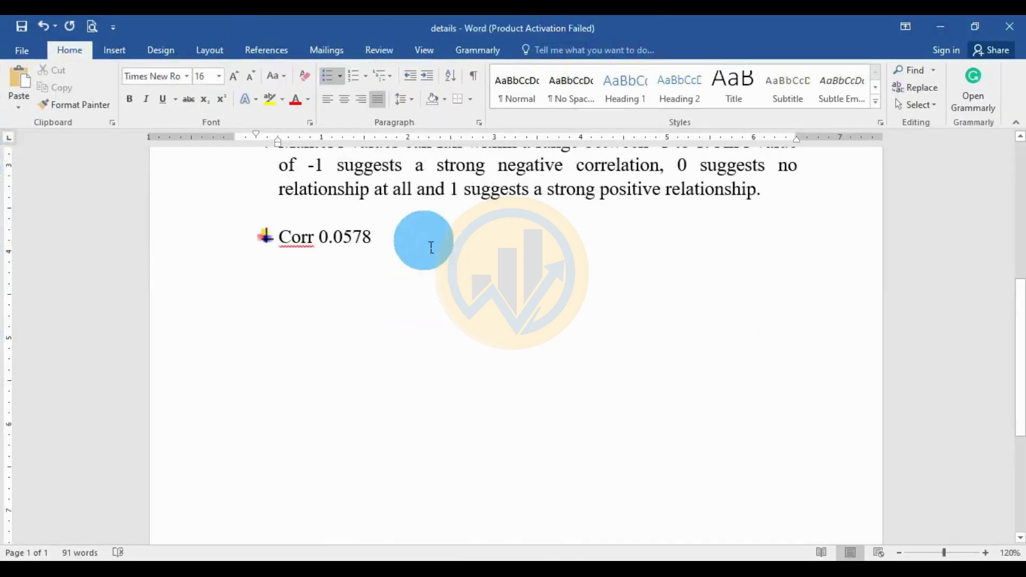
- Compare the noted correlation with the r value guideline, and switch back to PAST to review the Mantel test results
scroll(430, 259, up, 1)
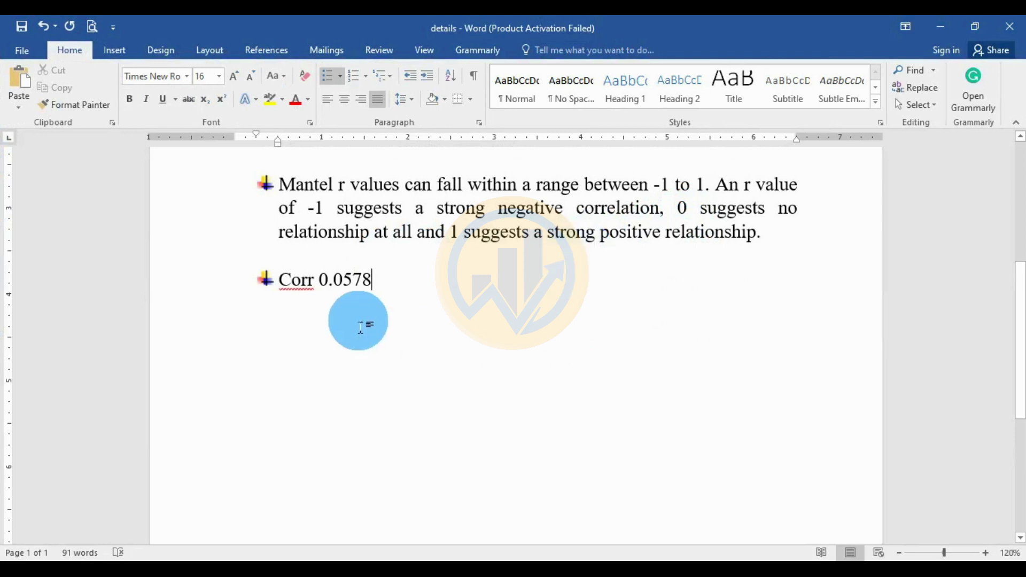
click(327, 294)
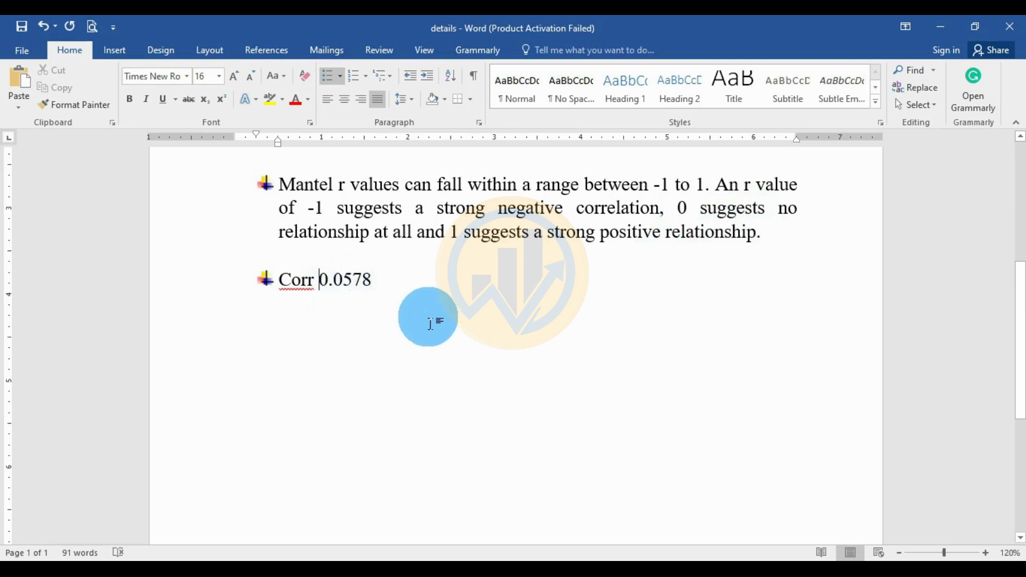
click(491, 558)
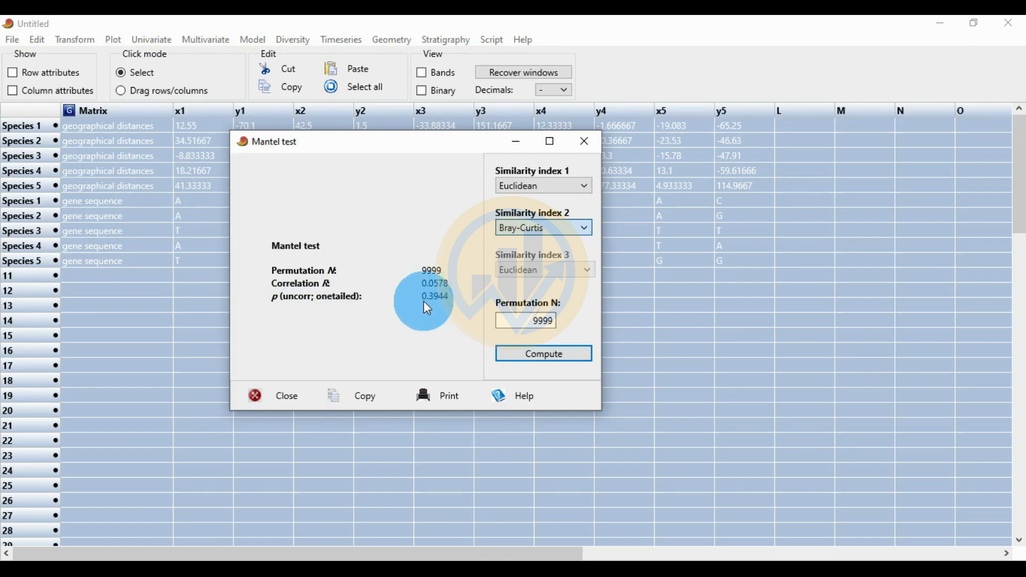
drag(338, 142, 371, 207)
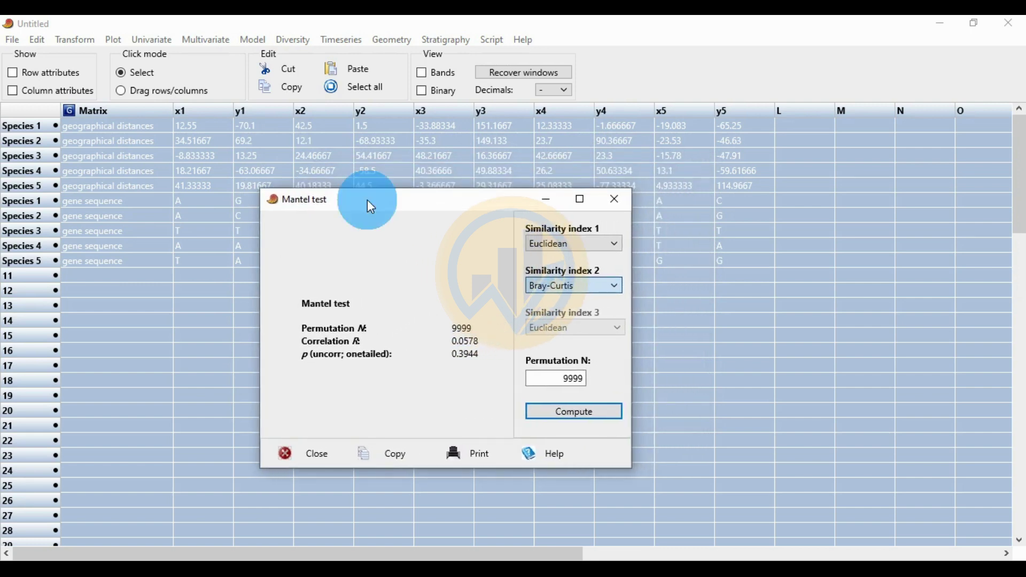